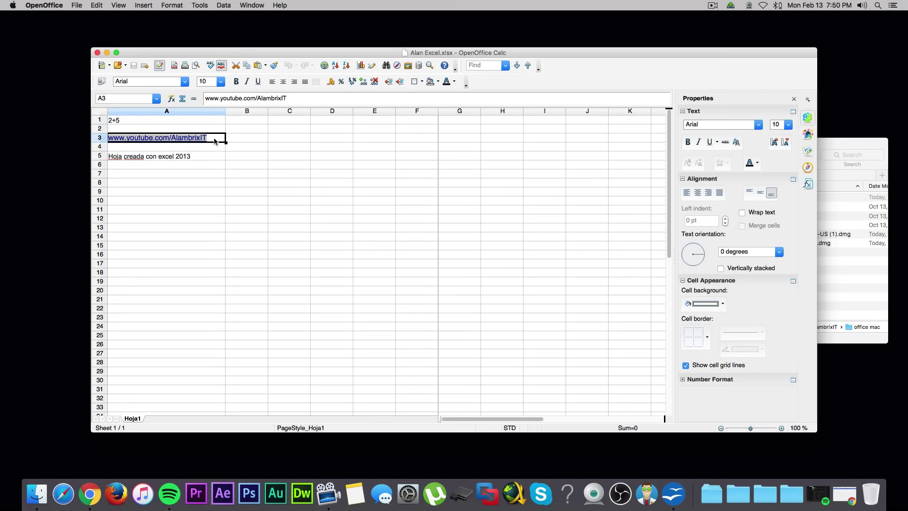
Fill B8, B9 and B11 with the strings asdifoahsjf, asdfiasjiod and gsdluihdsgliuds.
left_click(152, 158)
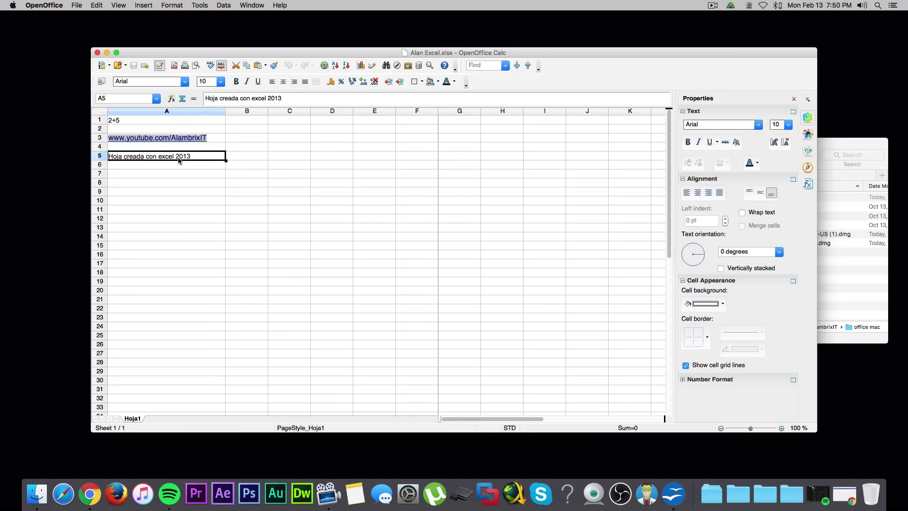
left_click(838, 145)
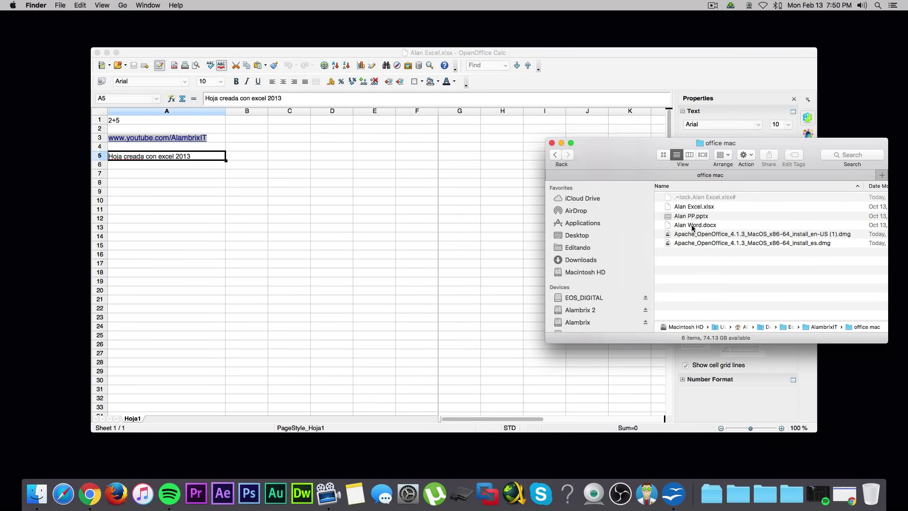
left_click(201, 184)
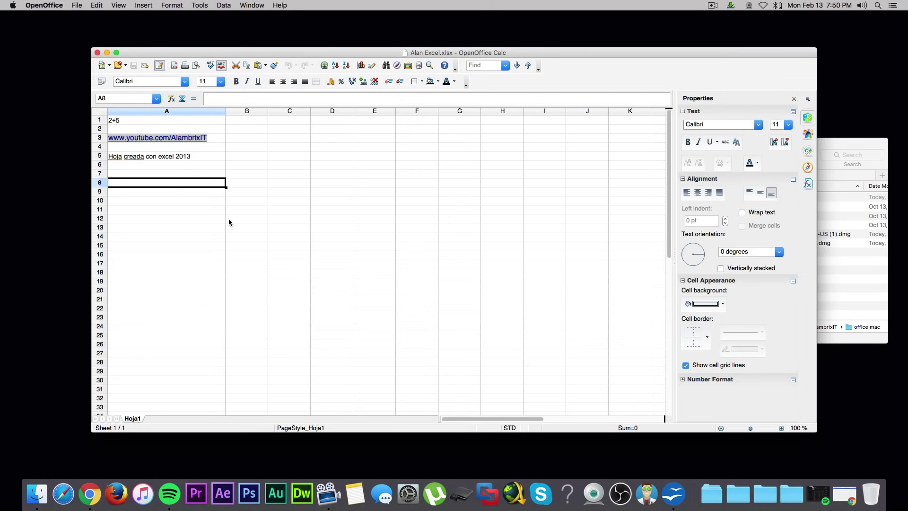
left_click(233, 186)
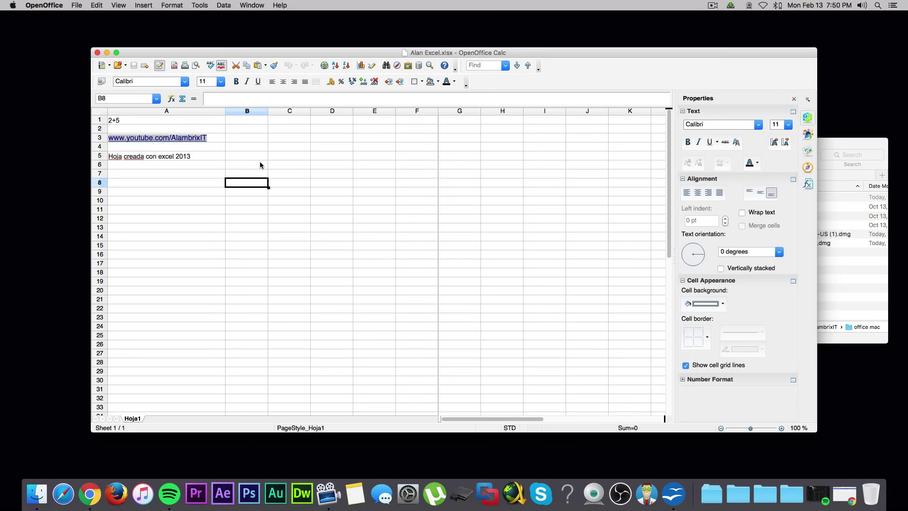
type("asdifoahsjf")
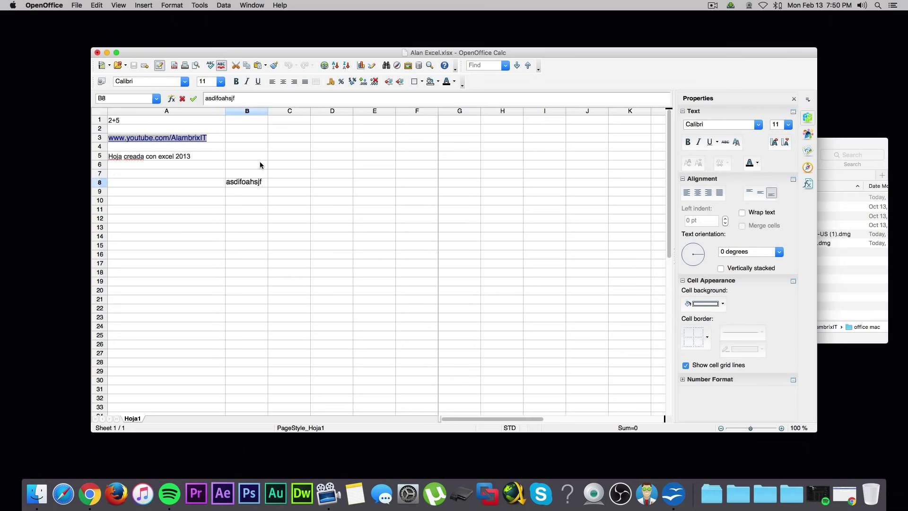
key("Return")
type("asdfiasjiod")
key("Return")
key("Return")
type("gsdluihdsgliuds")
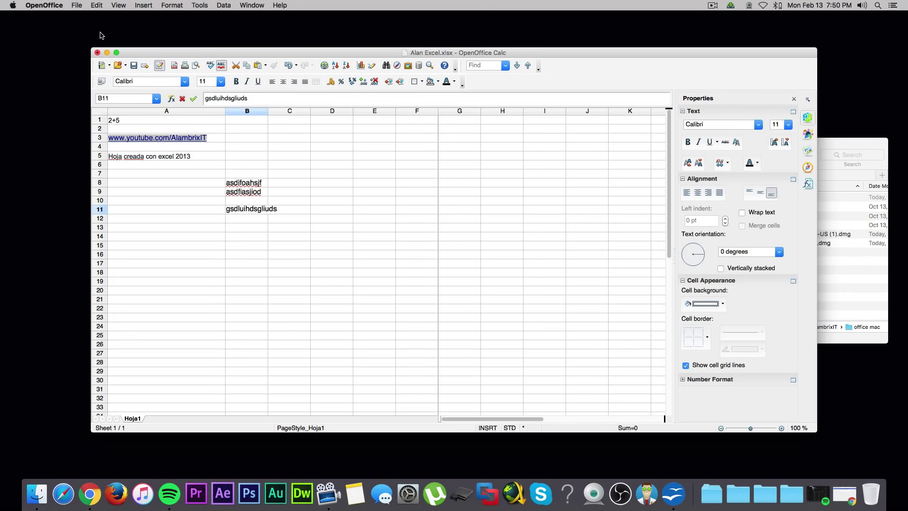
left_click(77, 6)
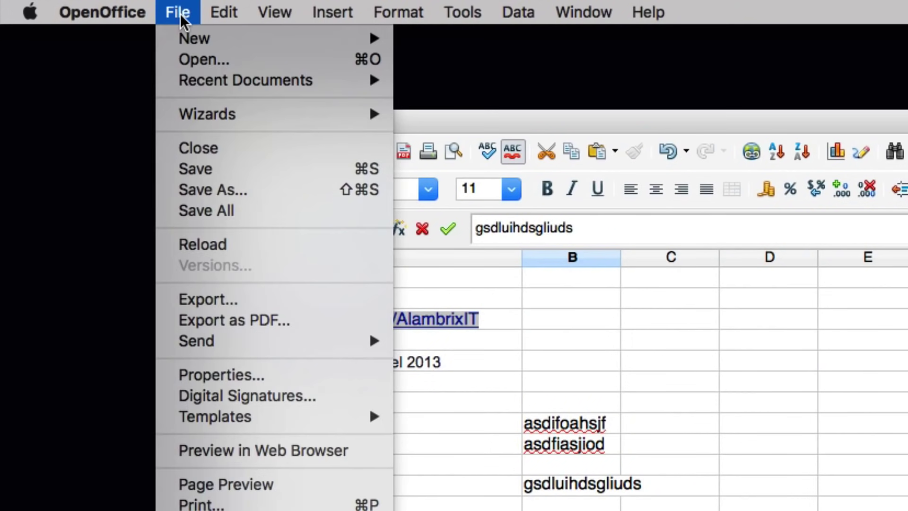
Save a copy with COPIA appended to the name, keeping the ODF Spreadsheet (.ods) type.
left_click(316, 190)
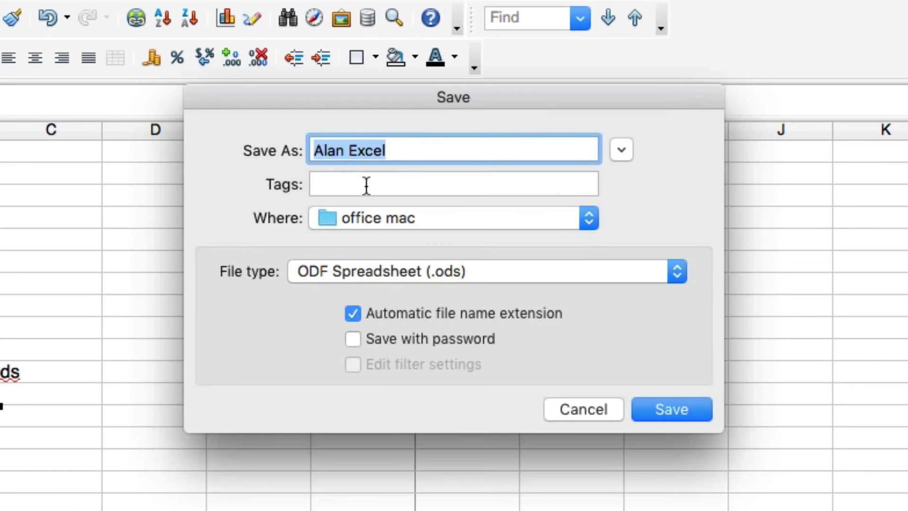
left_click(443, 145)
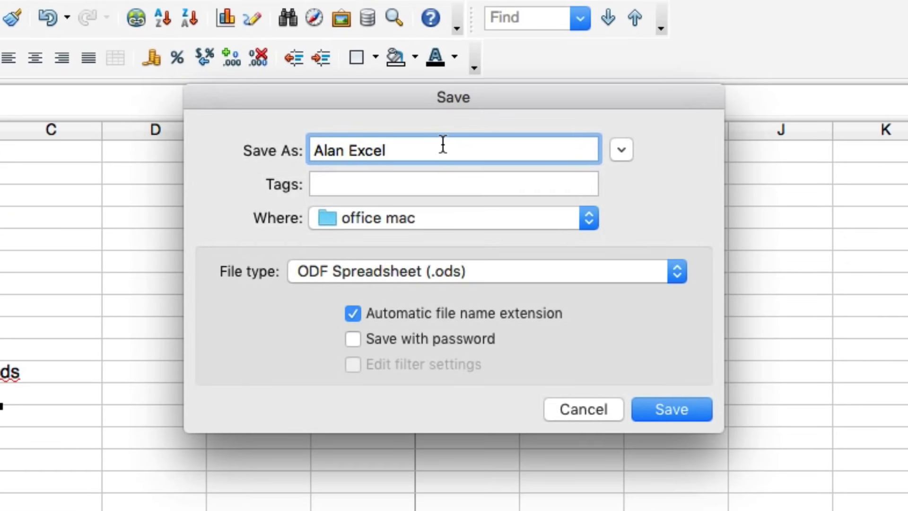
type("COPIA")
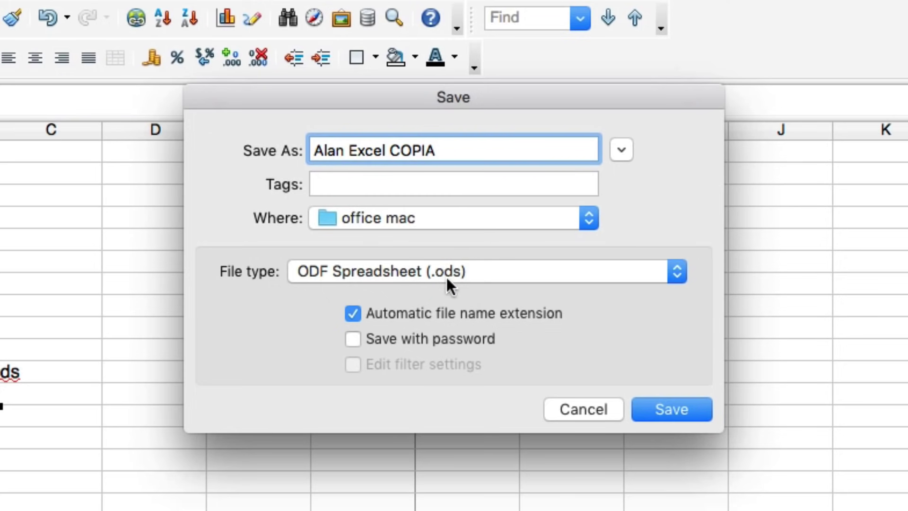
left_click(655, 405)
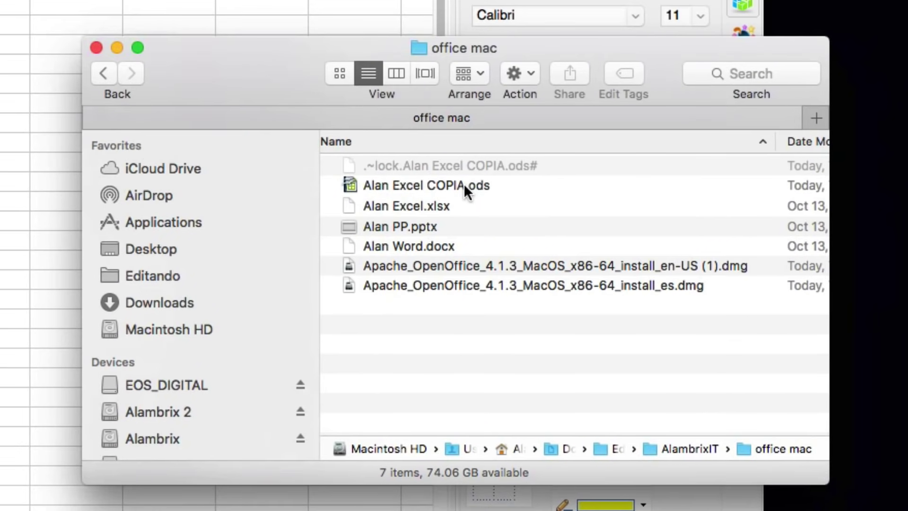
Select Alan Excel COPIA.ods in the office mac folder, then close the Calc window.
left_click(468, 186)
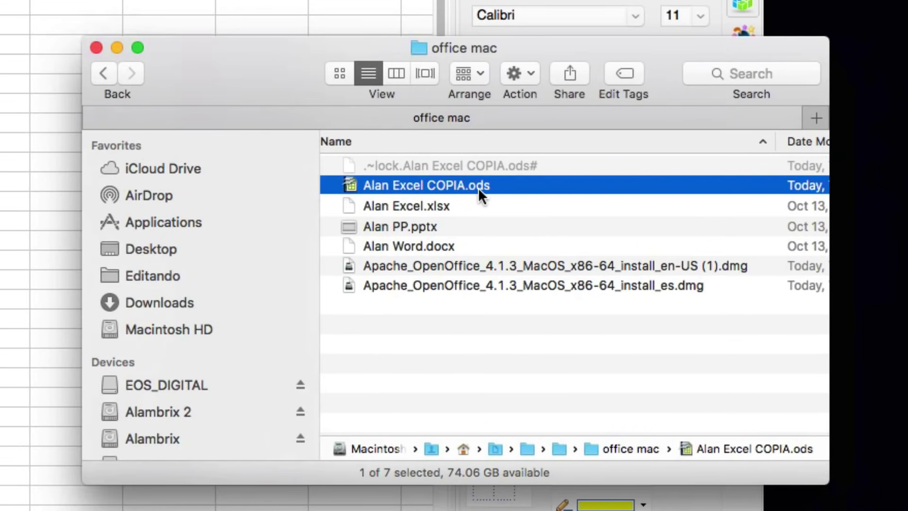
scroll(489, 188, "right", 10)
scroll(489, 189, "left", 10)
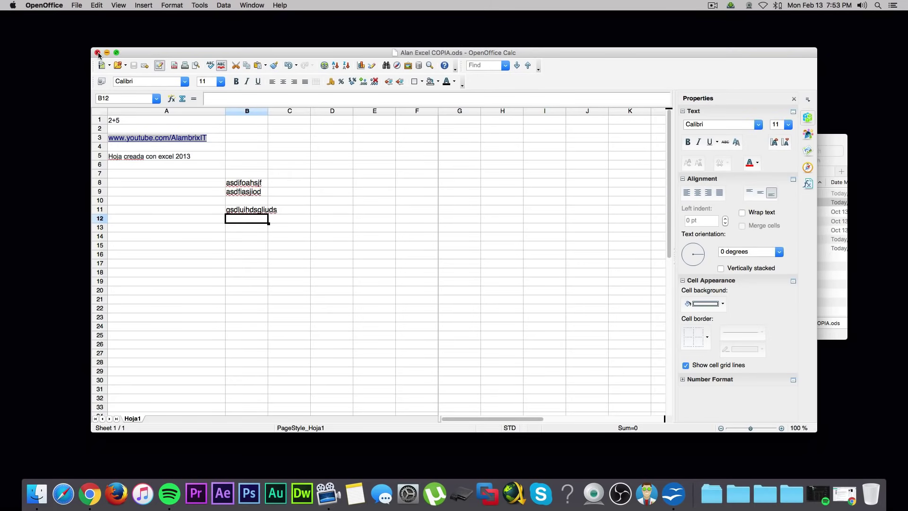
left_click(97, 53)
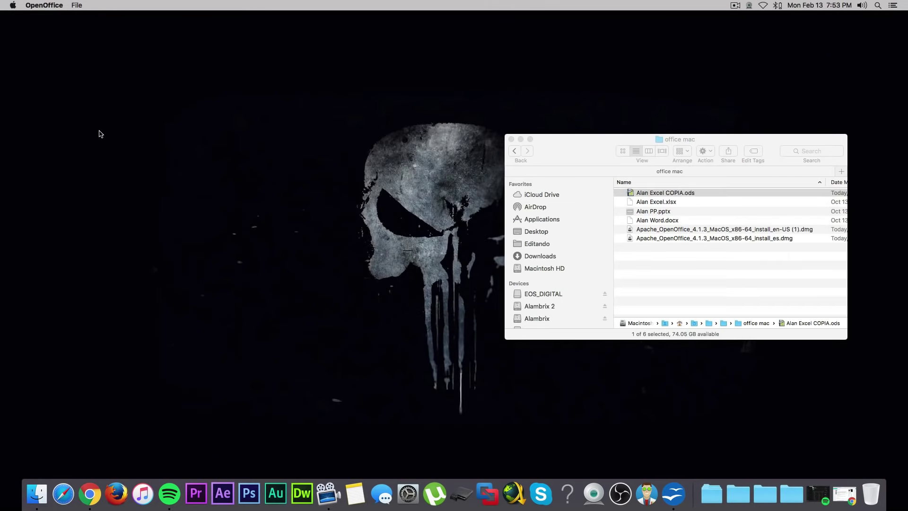
Start a new Writer document with the lines 'Bienvenido a AlambrixIT blablablalbalbalb' and 'esto esta super cool…'.
left_click(674, 492)
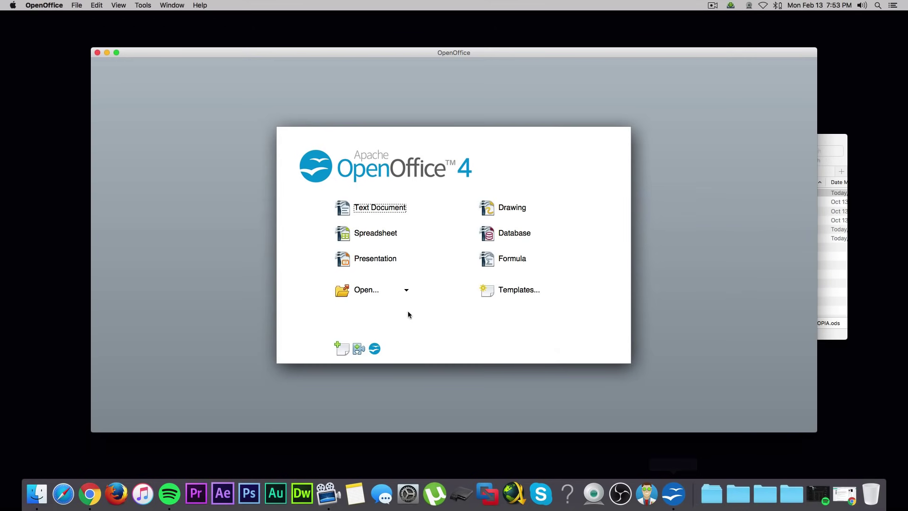
left_click(365, 207)
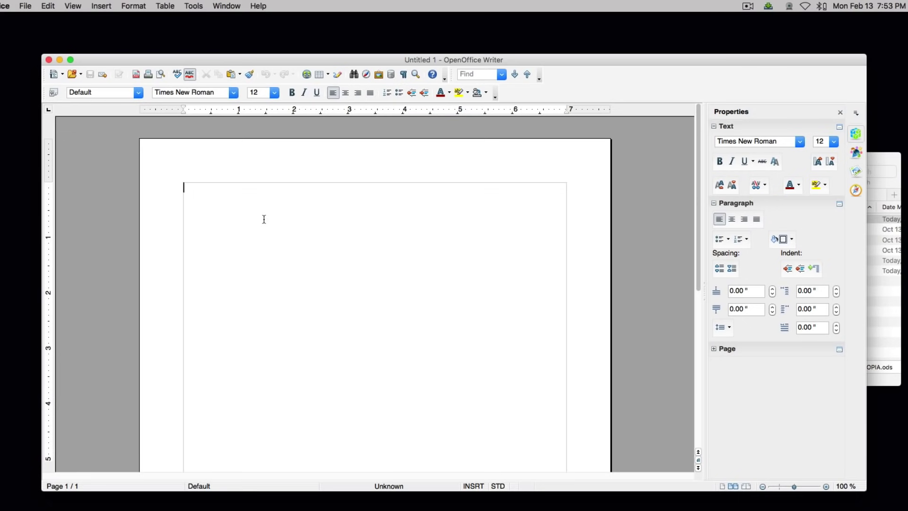
type("Bienvenido a AlambrixIT")
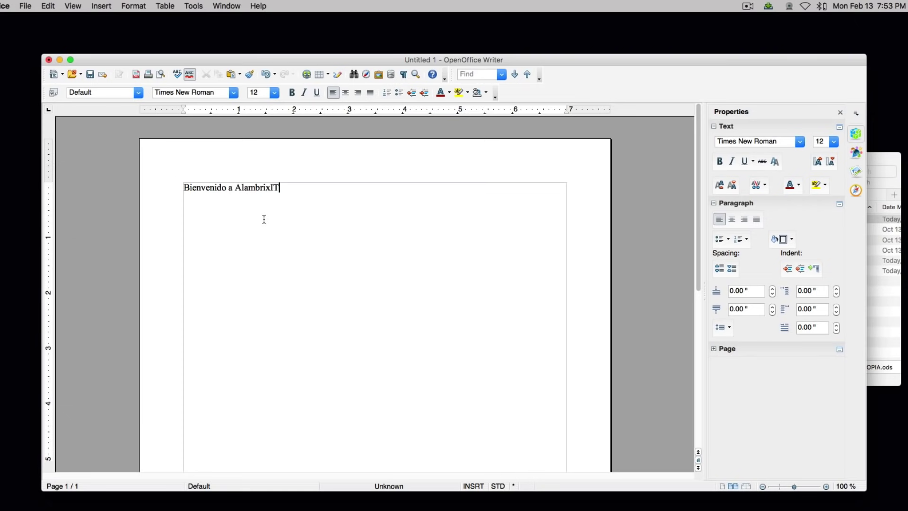
type(" blablablalbalbalb")
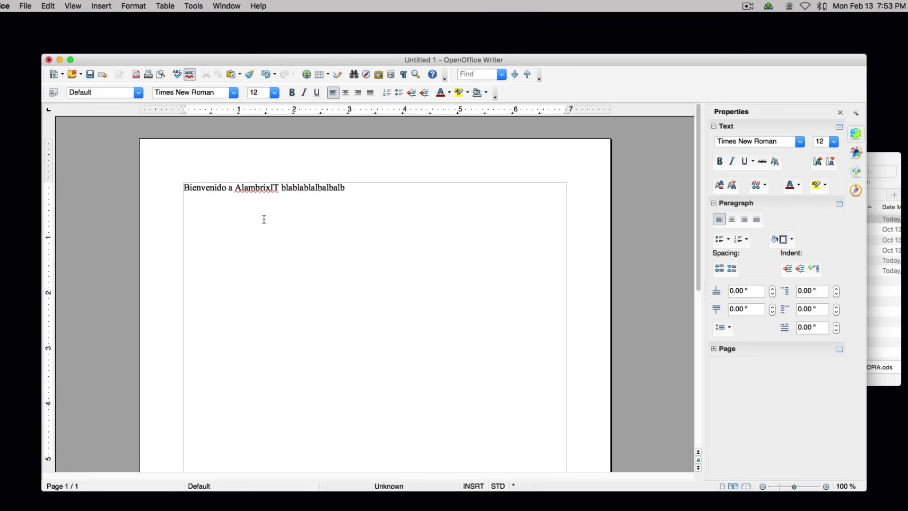
key("Return")
type("esto esta super cool, ah no ma")
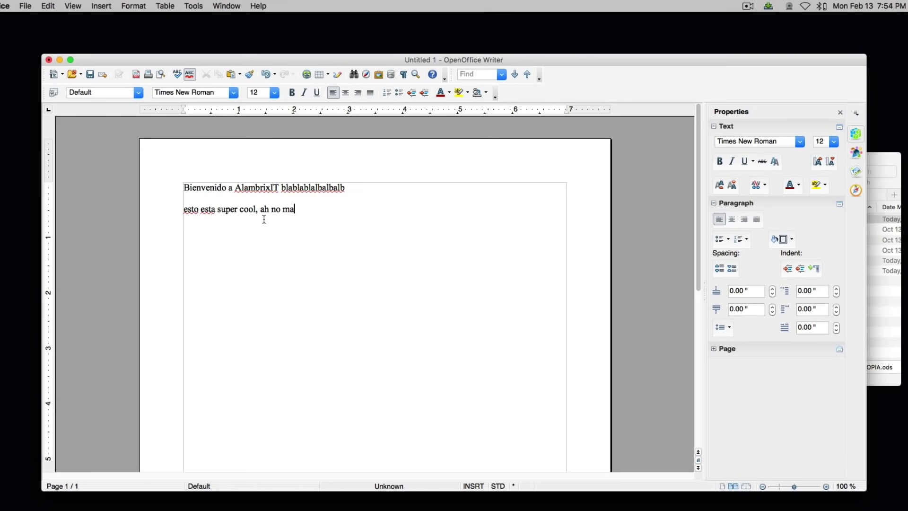
type("! Va ya ya!  Y es gratis!")
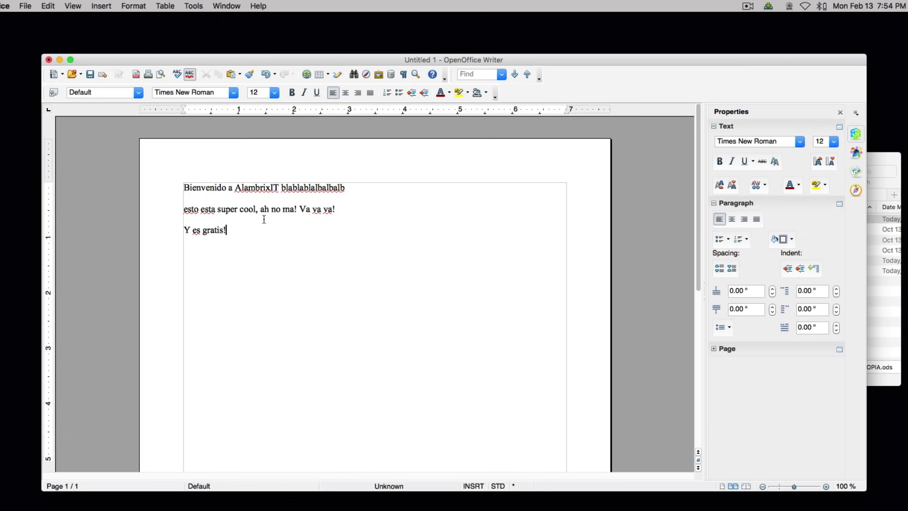
type(" COOL COOL COOL! :O")
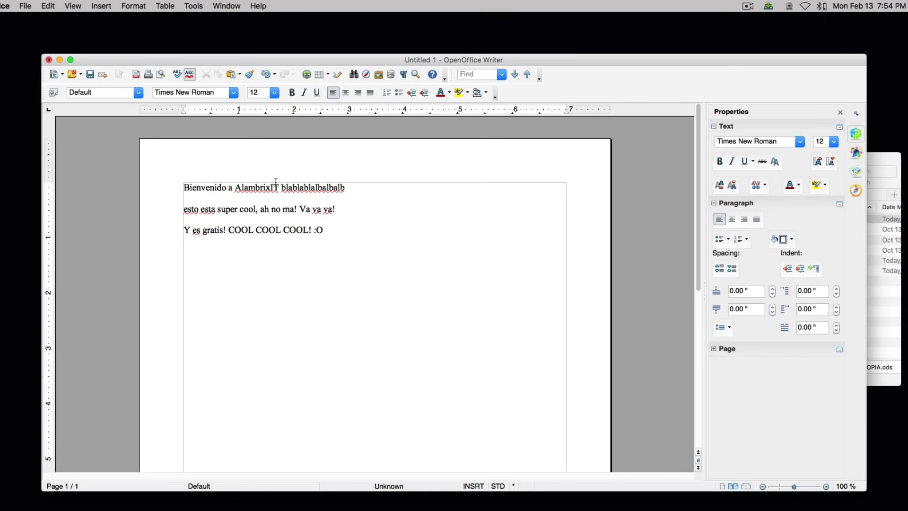
Add lines fsdgfsdgds and sgoiasñdjgñdsoia, and centre the last line.
type("s")
key("Return")
type("f")
key("Return")
type("sdgfsdgds")
key("Return")
type("sgoiasñdjgñdsoia")
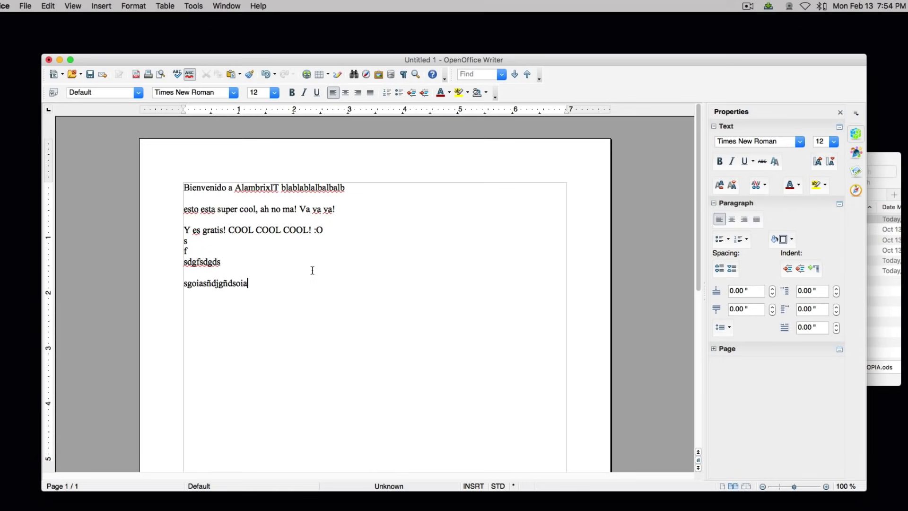
left_click_drag(255, 283, 156, 284)
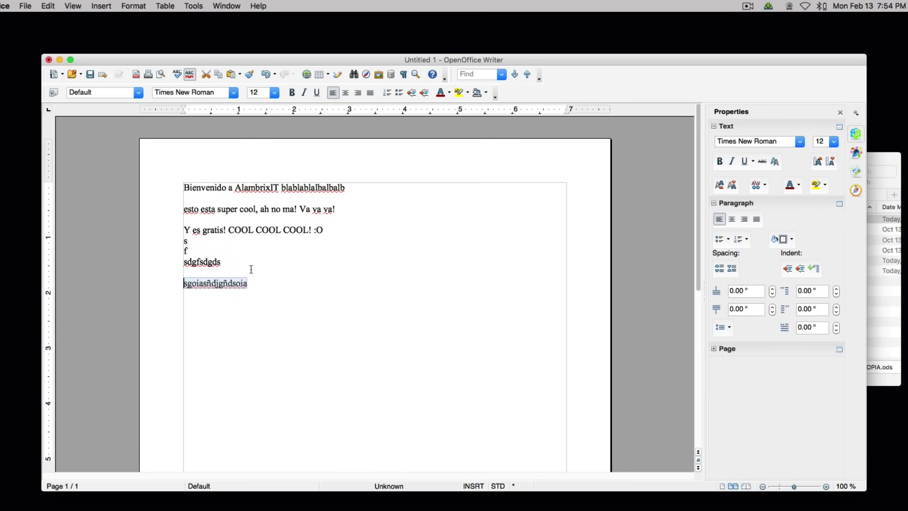
left_click(345, 93)
Add the line 'sdgdsñogijsdoñgi asdñoghñsdo', left-align it, and bring up Save As.
left_click(537, 377)
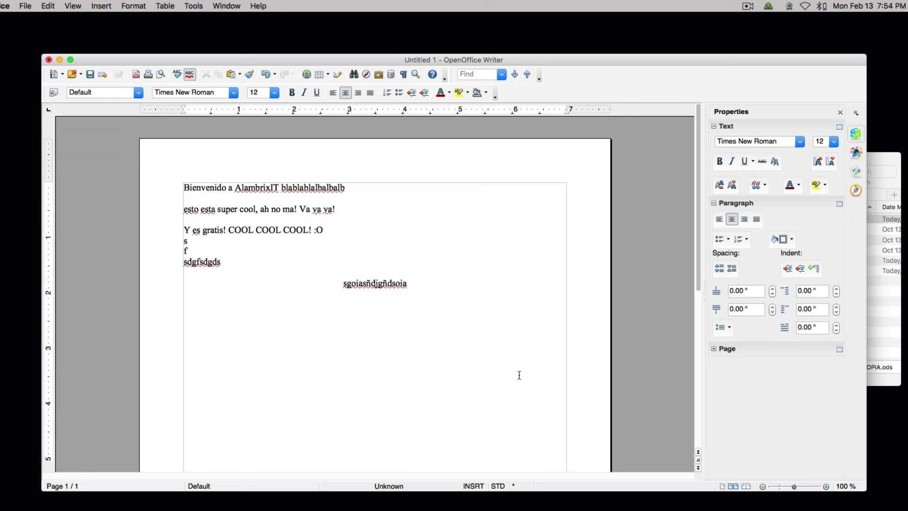
key("Return")
type("sd")
key("Return")
type("gdsñogijsdoñgi    ")
type("asdñoghñsdo")
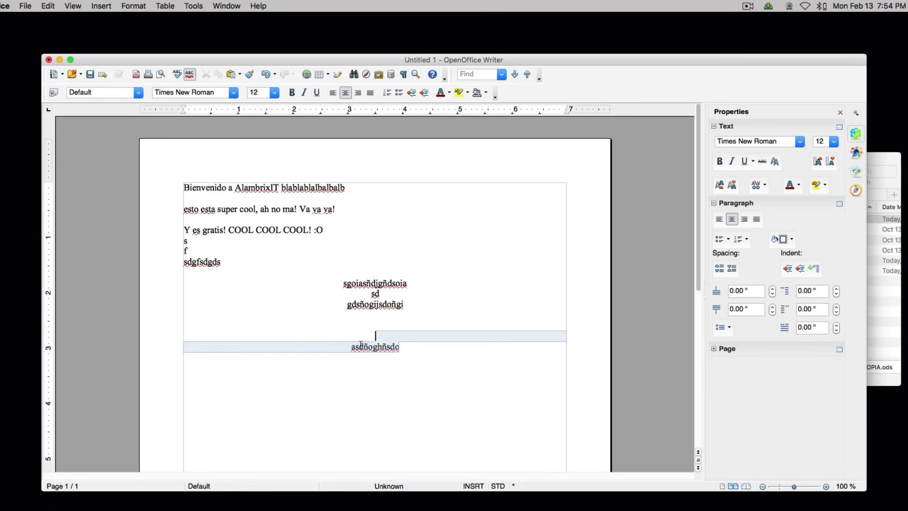
left_click_drag(411, 347, 316, 345)
left_click(333, 92)
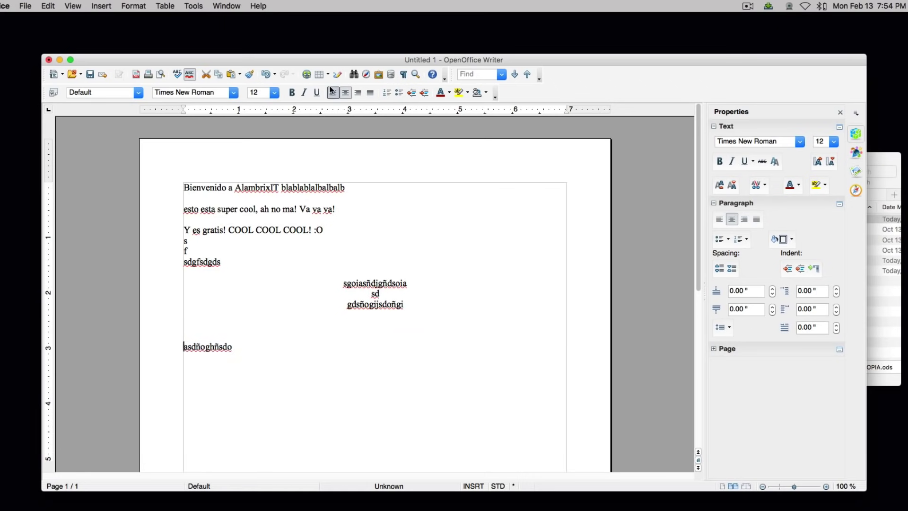
left_click(215, 256)
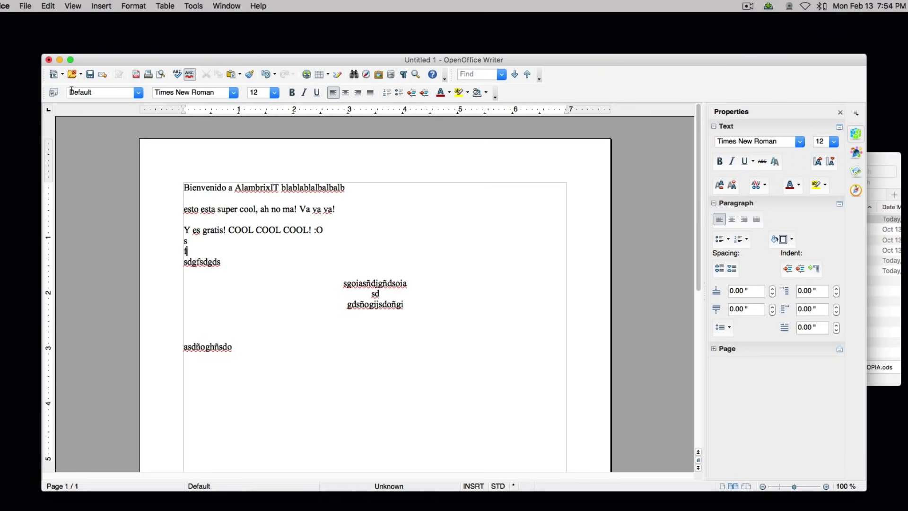
left_click(27, 7)
left_click(82, 93)
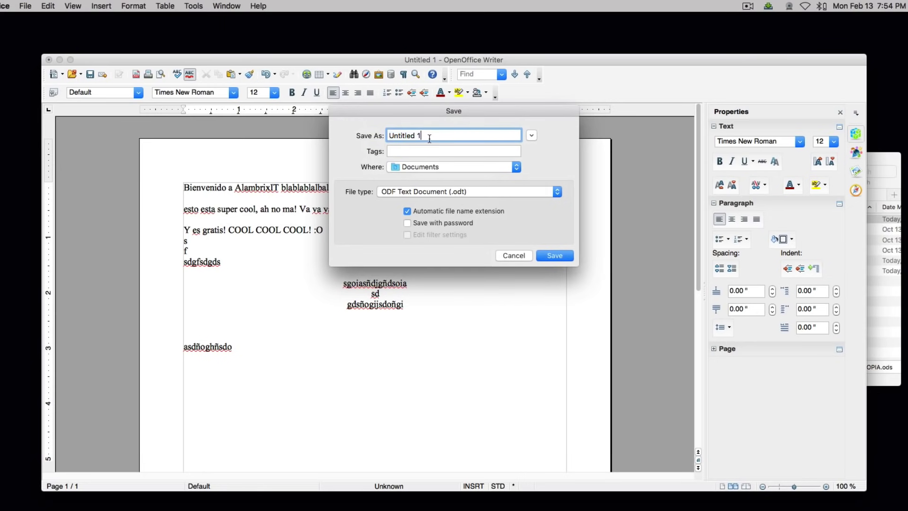
Cancel the save after typing sfs8fysd8, then close the document, discarding its changes.
type("sfs8fysd8")
left_click(522, 255)
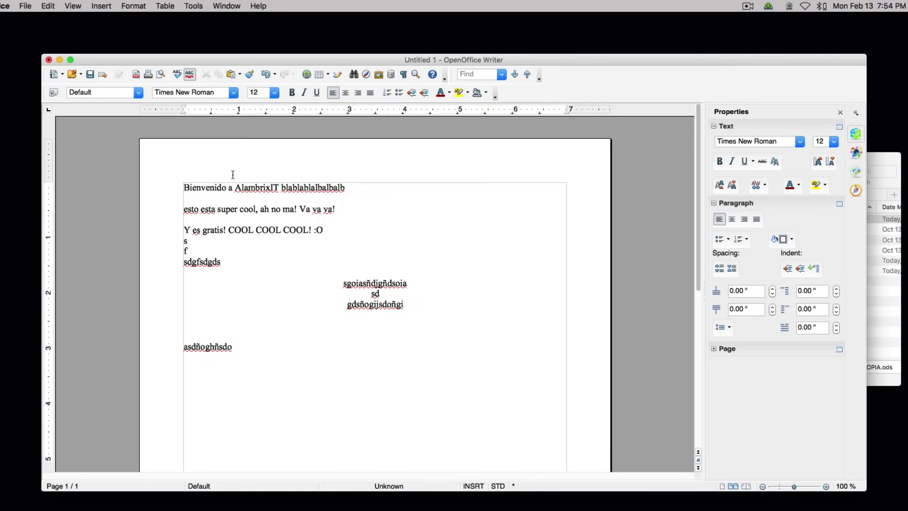
left_click(48, 59)
left_click(447, 289)
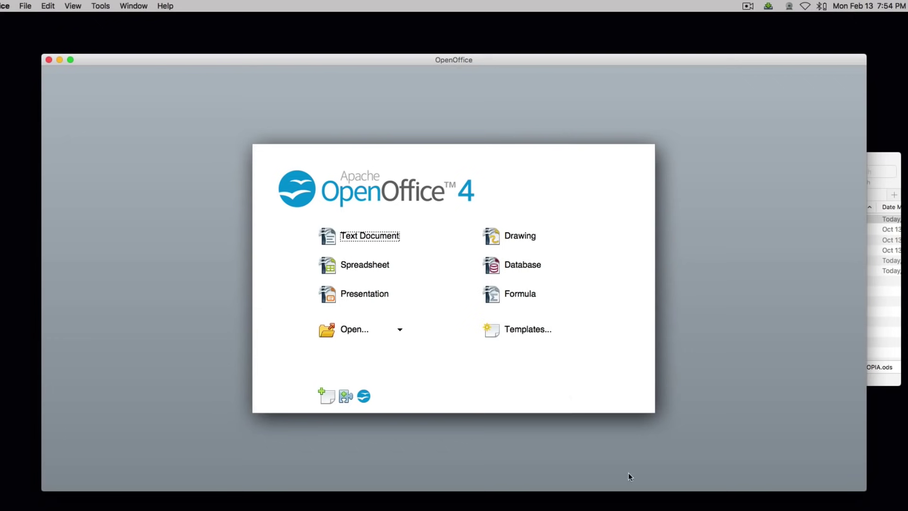
Run the presentation wizard: Recommendation of a Strategy template, Blue Border design, default transitions, all pages.
left_click(359, 291)
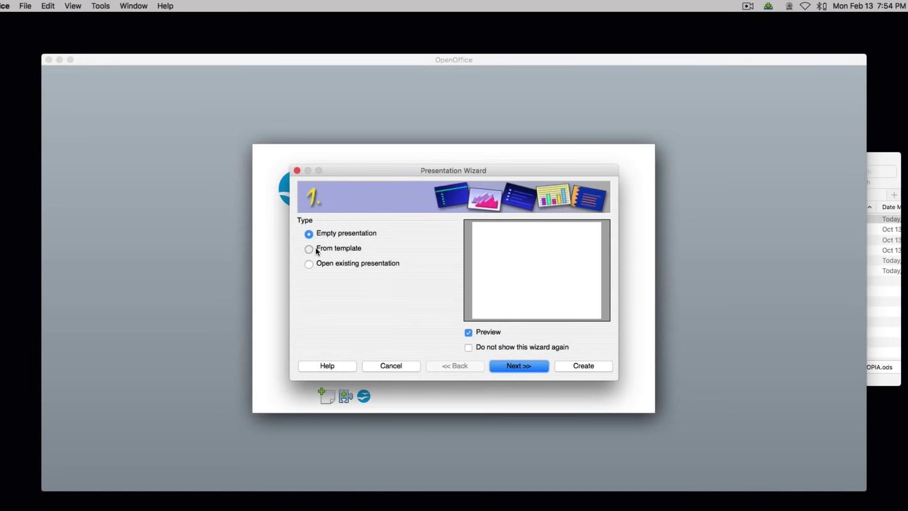
left_click(310, 249)
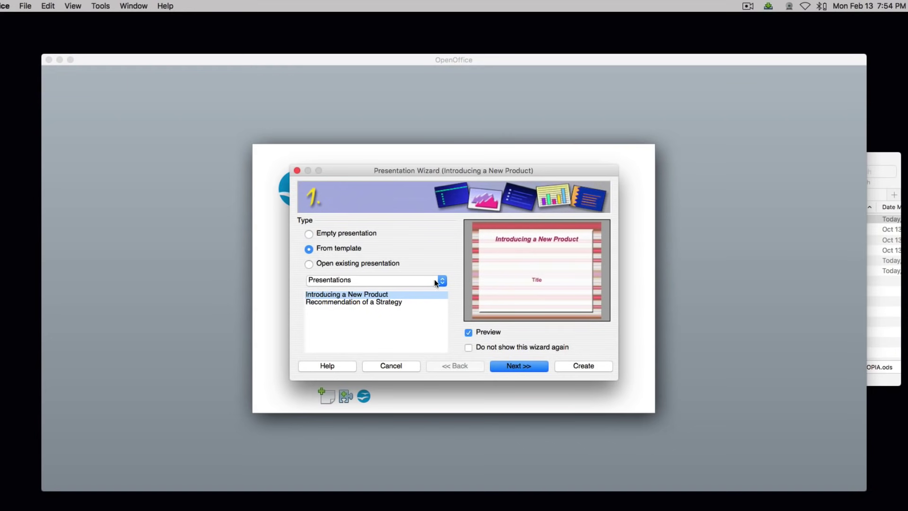
left_click(367, 304)
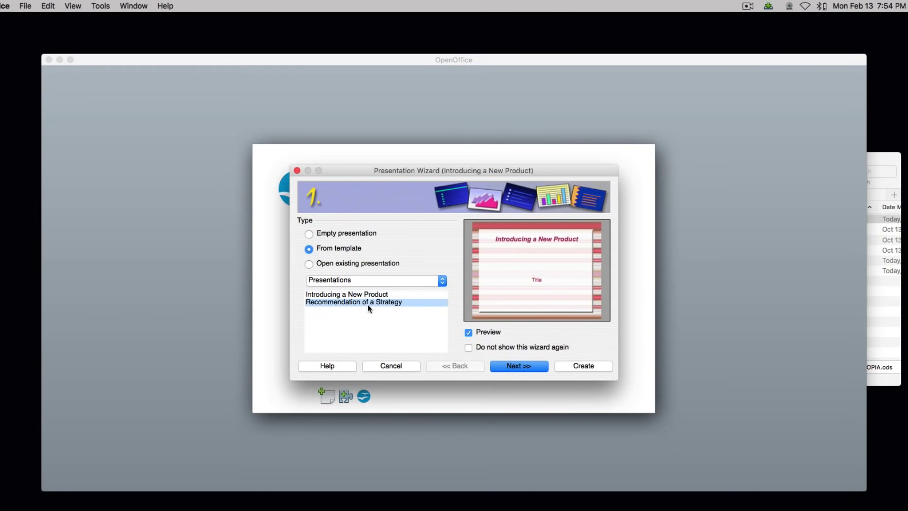
left_click(519, 366)
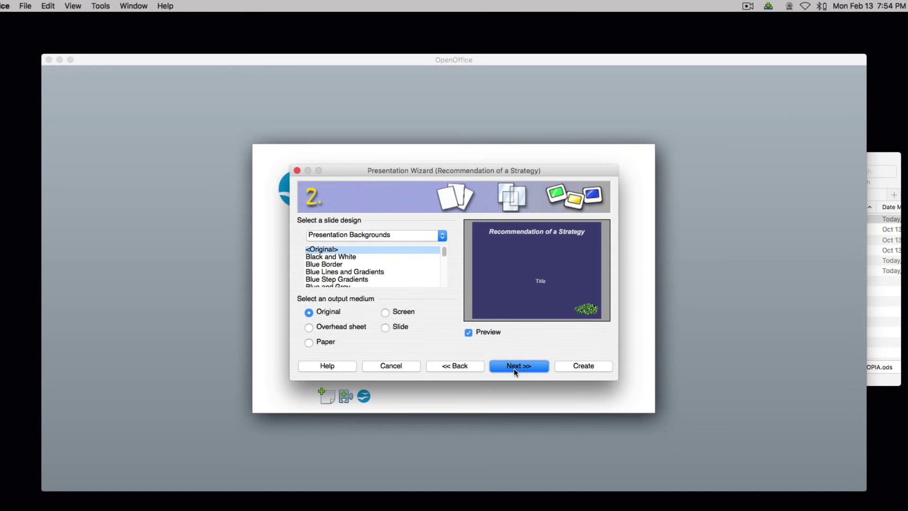
left_click(345, 258)
left_click(334, 264)
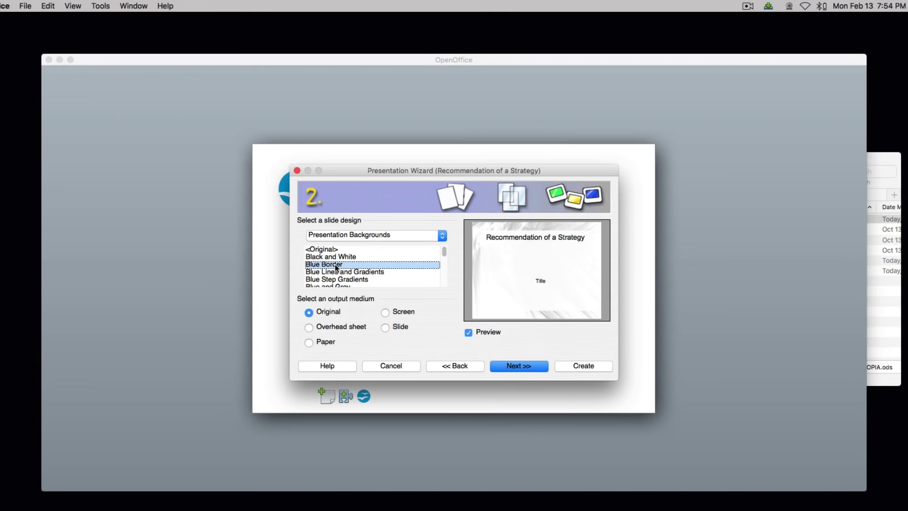
left_click(518, 366)
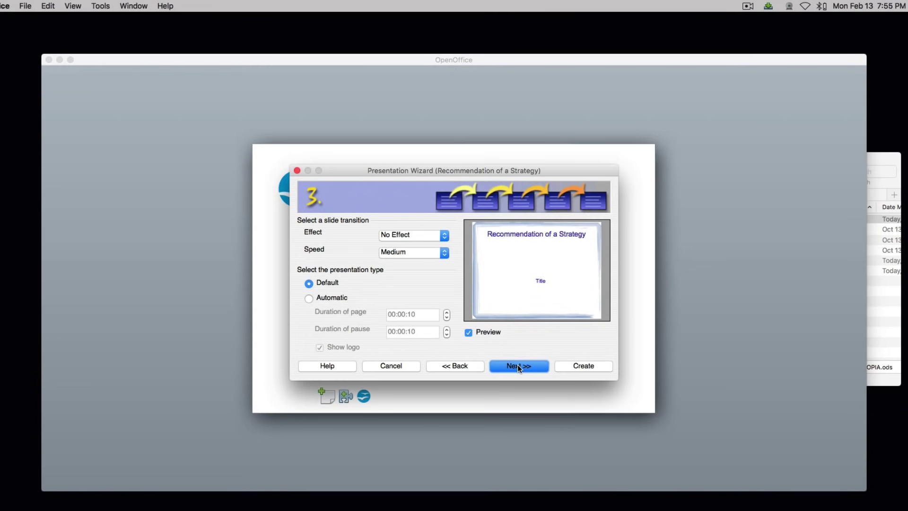
left_click(517, 364)
left_click(517, 364)
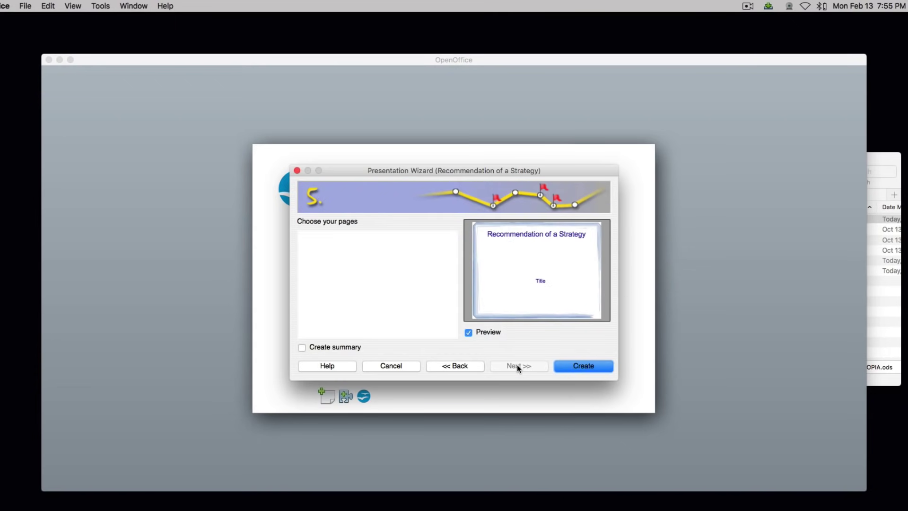
left_click(588, 364)
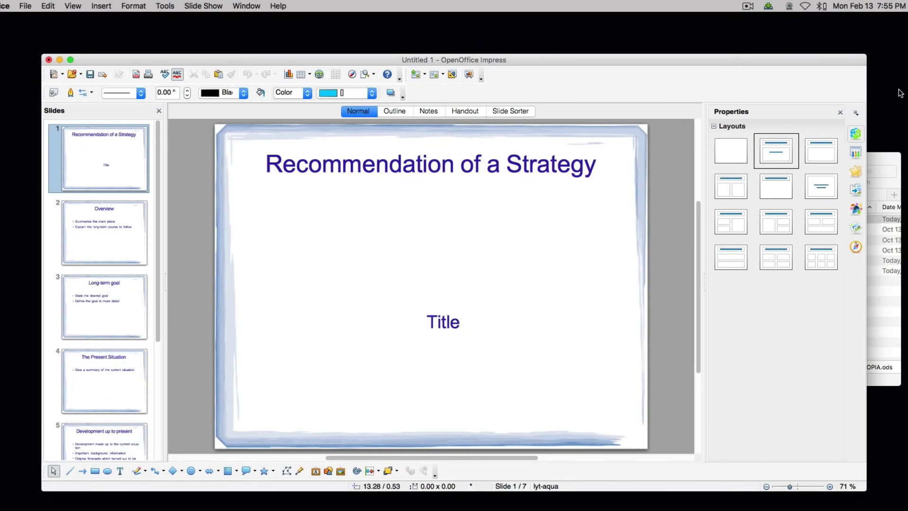
Replace Recommendation in slide 1's title with oisjfsoifjsoi.
double_click(429, 163)
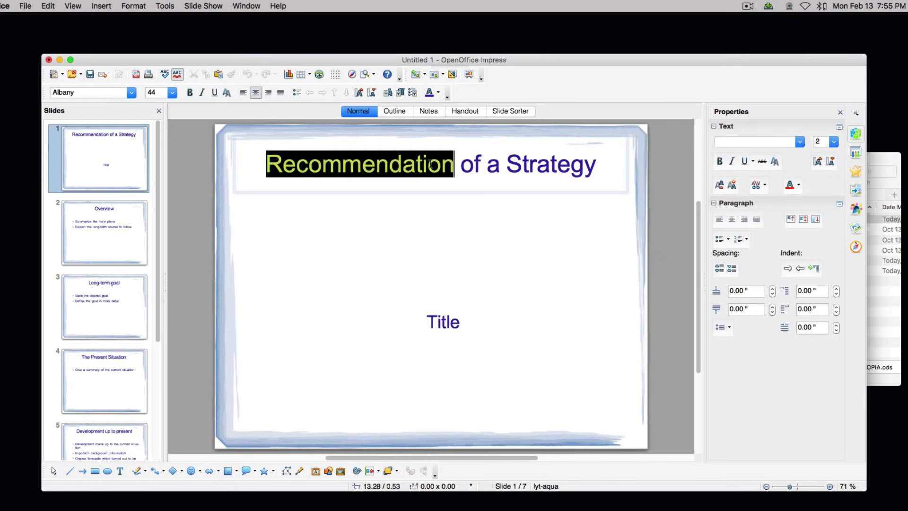
type("oisjfsoifjsoi")
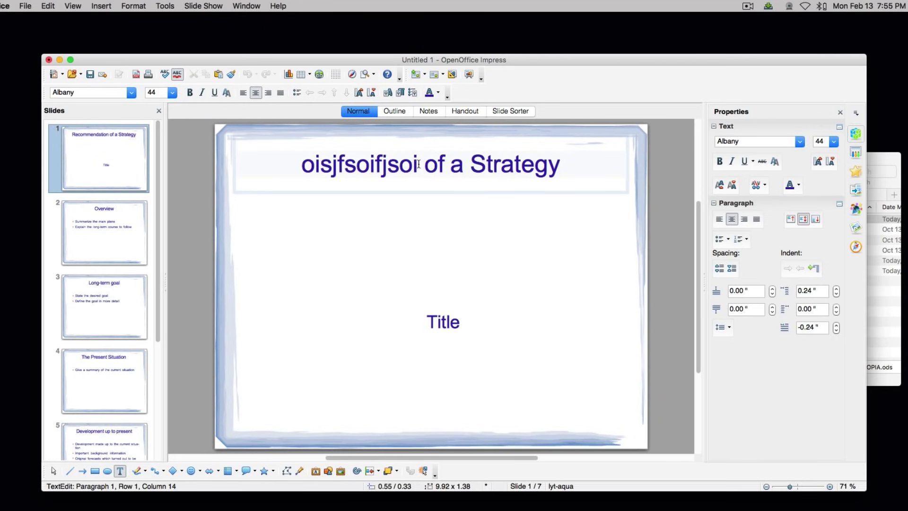
left_click_drag(418, 163, 284, 163)
left_click(302, 161)
Retitle slide 2 from Overview to aiuhfleaiuds and add rwear to its first bullet.
left_click(83, 235)
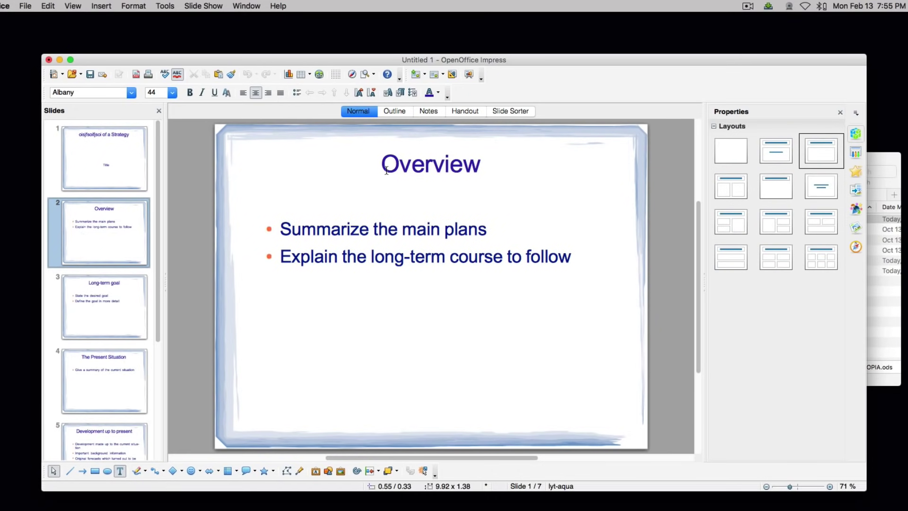
left_click_drag(386, 171, 540, 175)
type("aiuhfleaiuds")
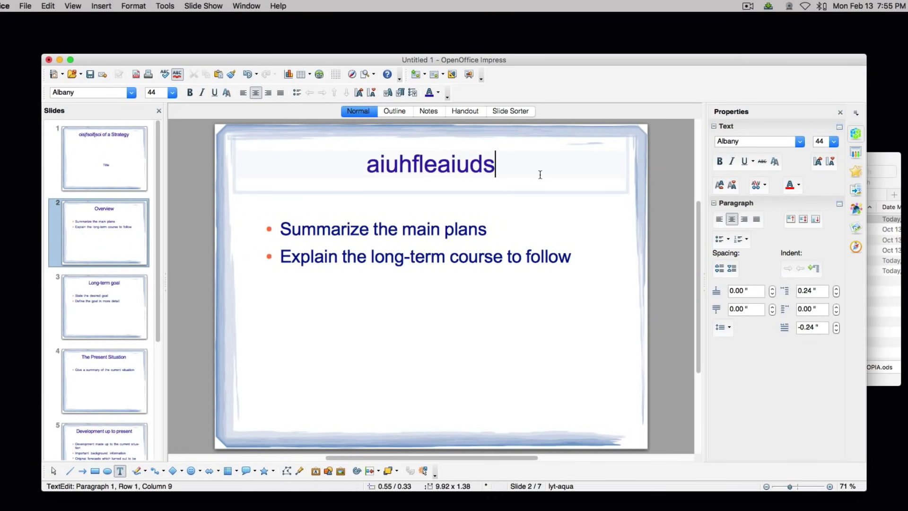
left_click(396, 230)
type("rwear")
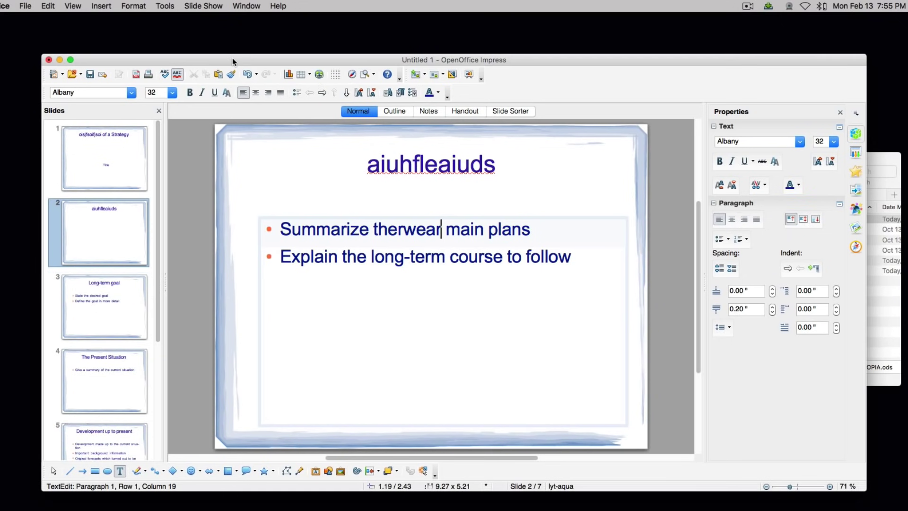
left_click(25, 6)
mouse_move(48, 6)
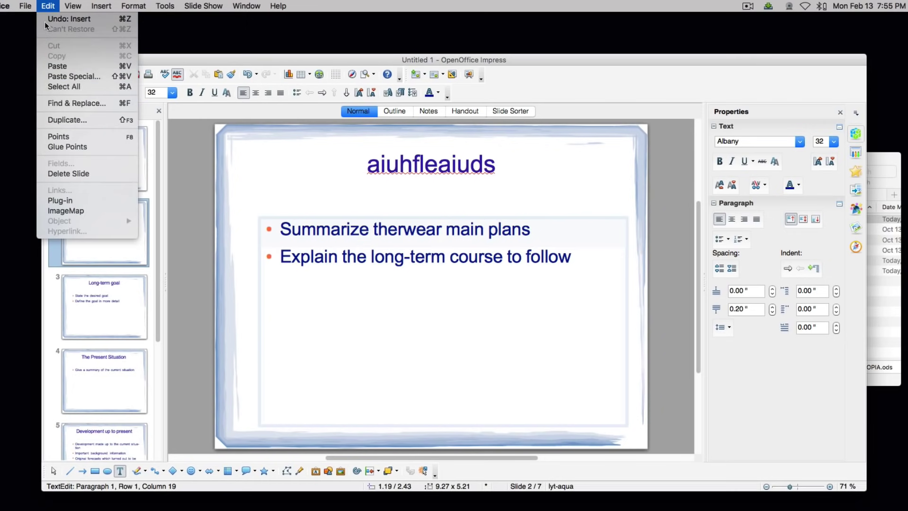
left_click(83, 93)
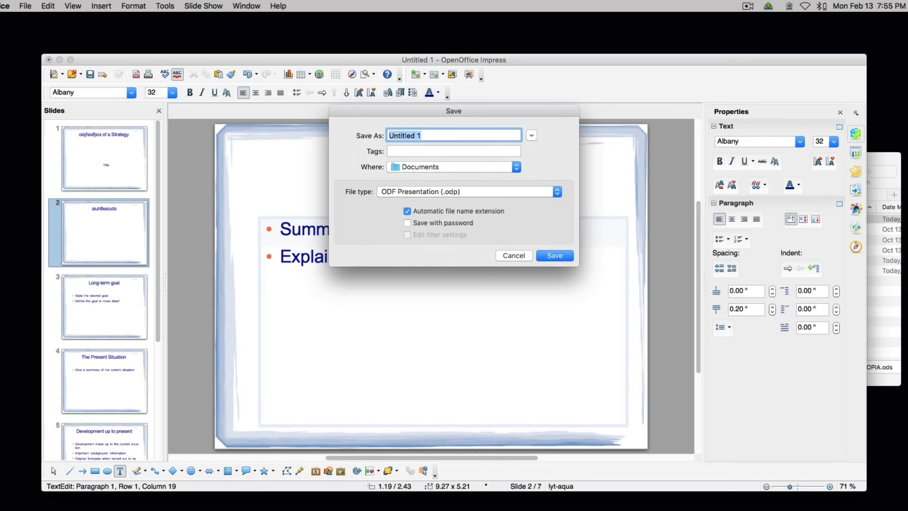
key("Escape")
left_click(430, 312)
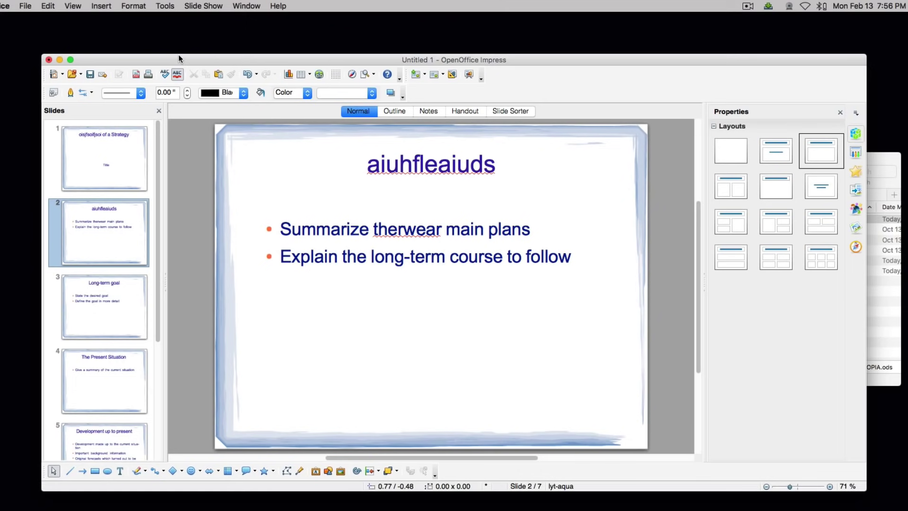
left_click(26, 6)
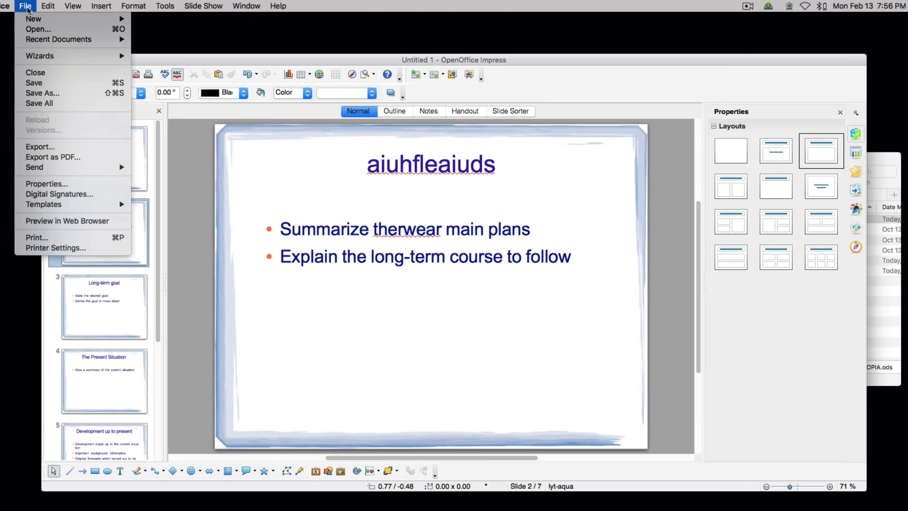
left_click(39, 93)
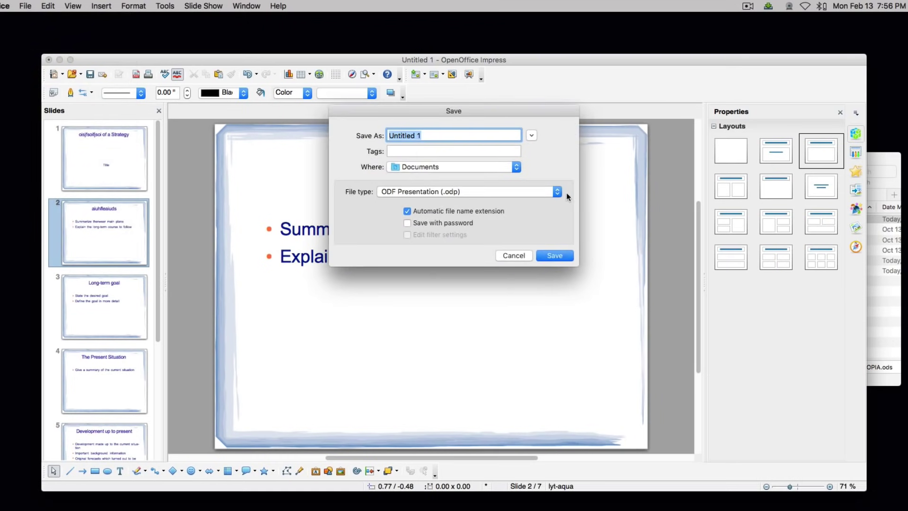
left_click(551, 191)
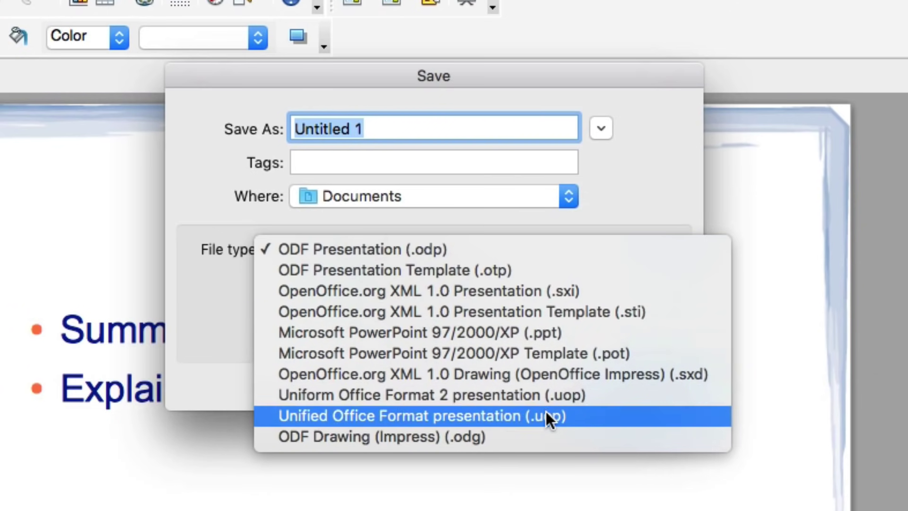
left_click(222, 259)
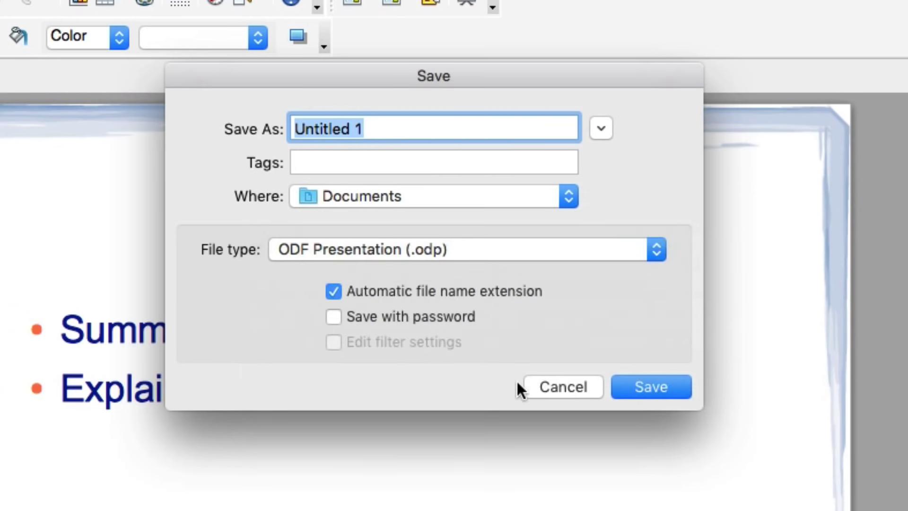
left_click(566, 395)
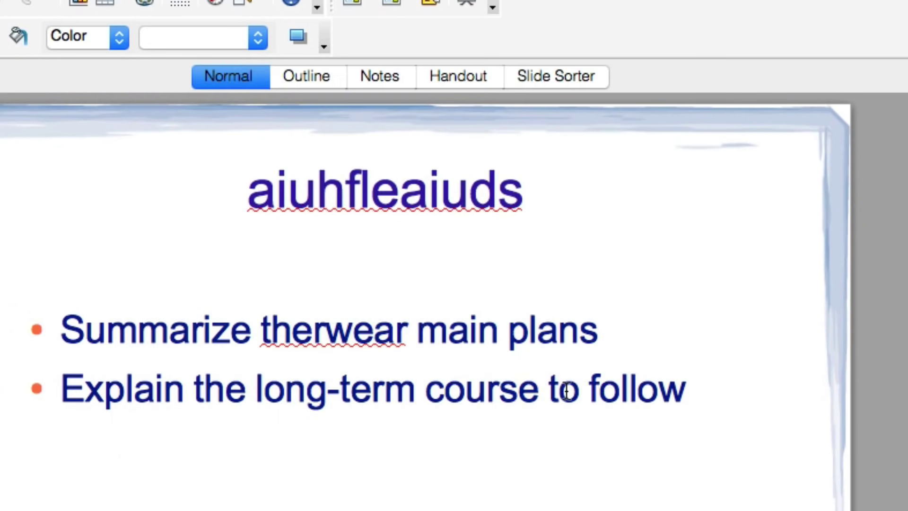